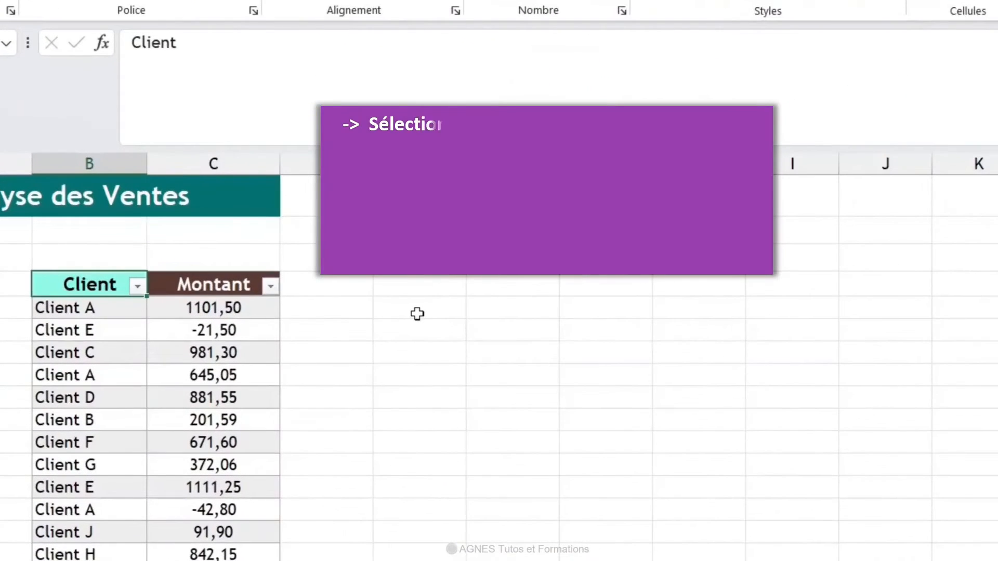
Enter the formula =UNIQUE(Tableau2[Client]) in cell E5 to list each client once.
click(415, 312)
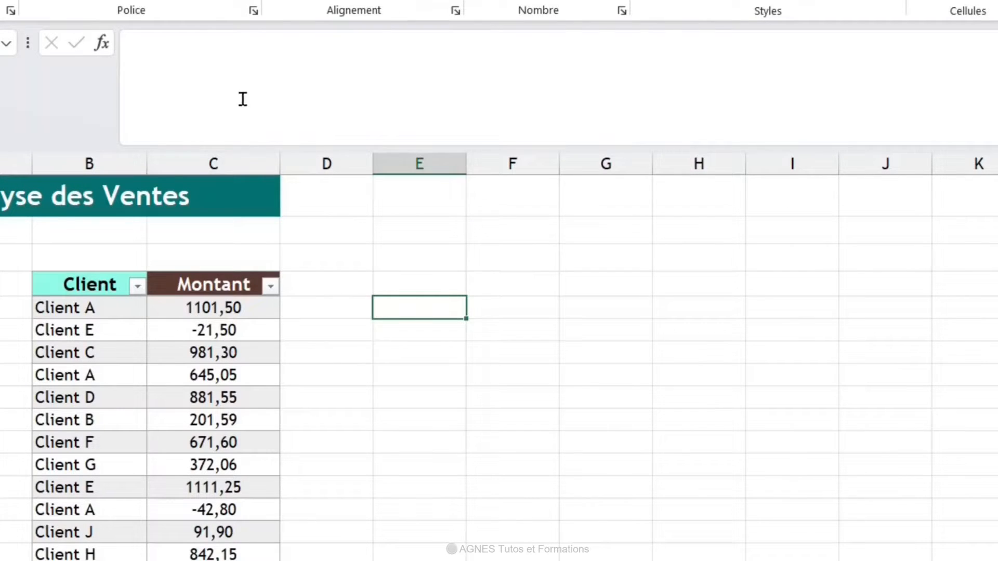
click(243, 68)
text(=UNI)
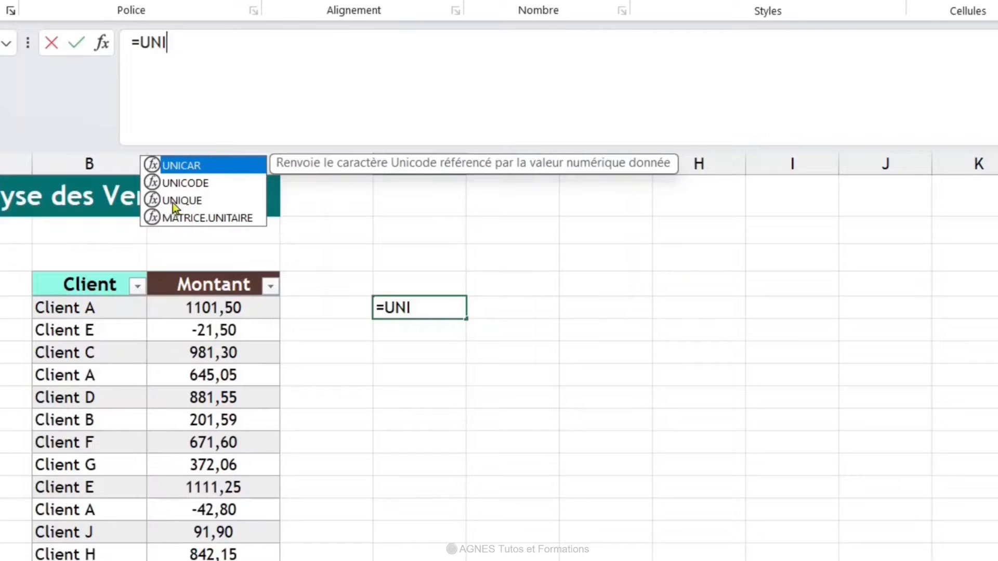
double_click(186, 204)
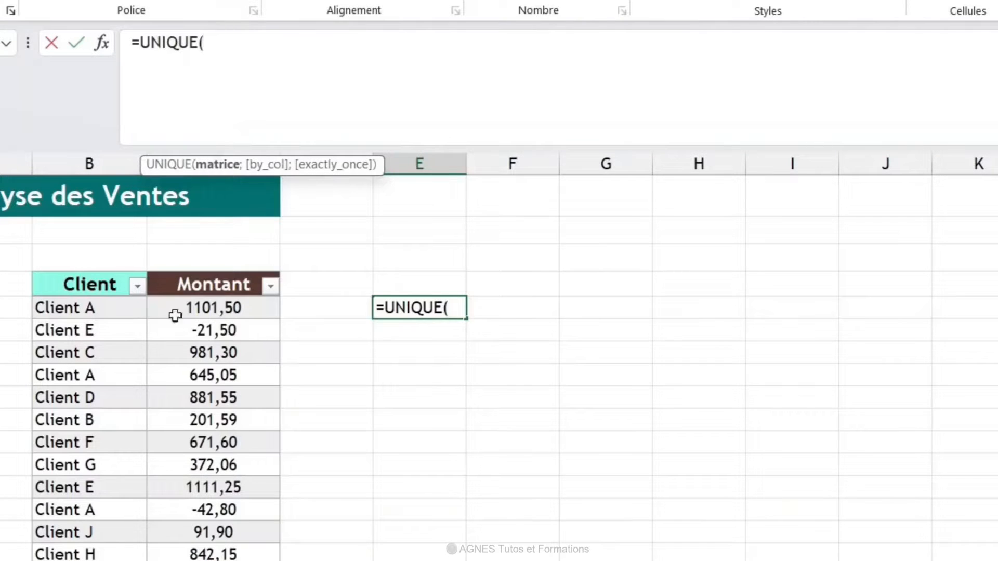
click(90, 270)
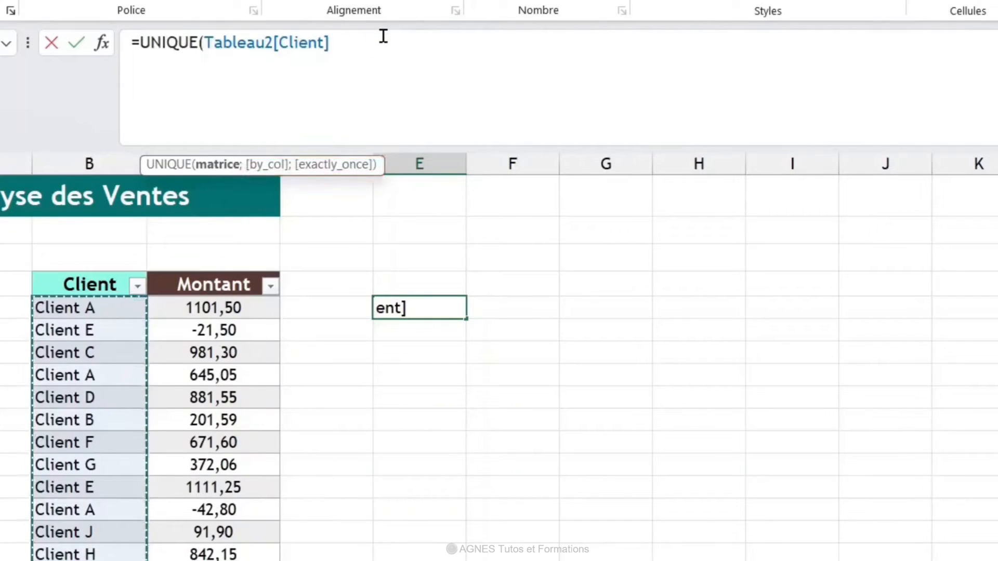
text())
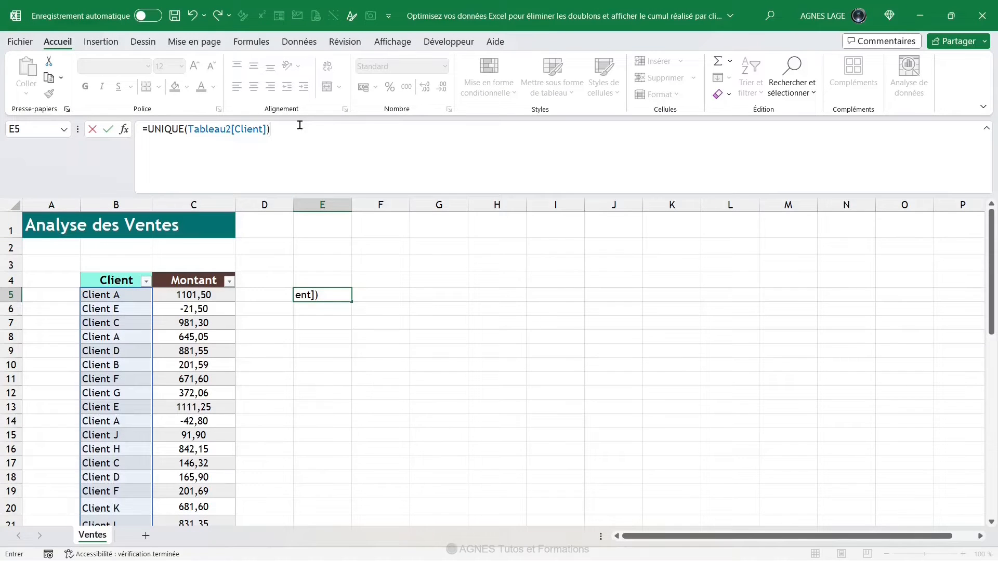
key(Return)
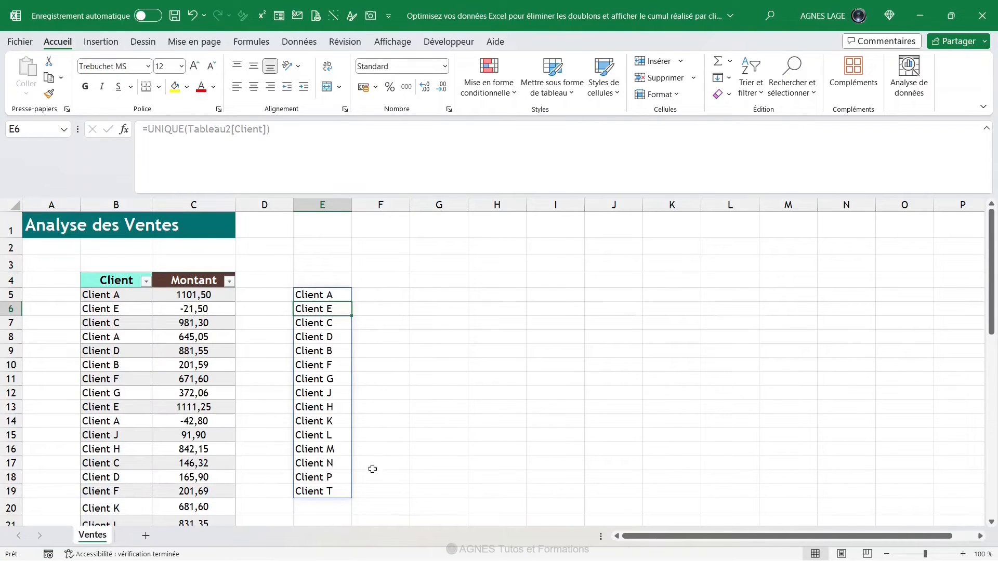
click(240, 491)
scroll(240, 491, down, 6)
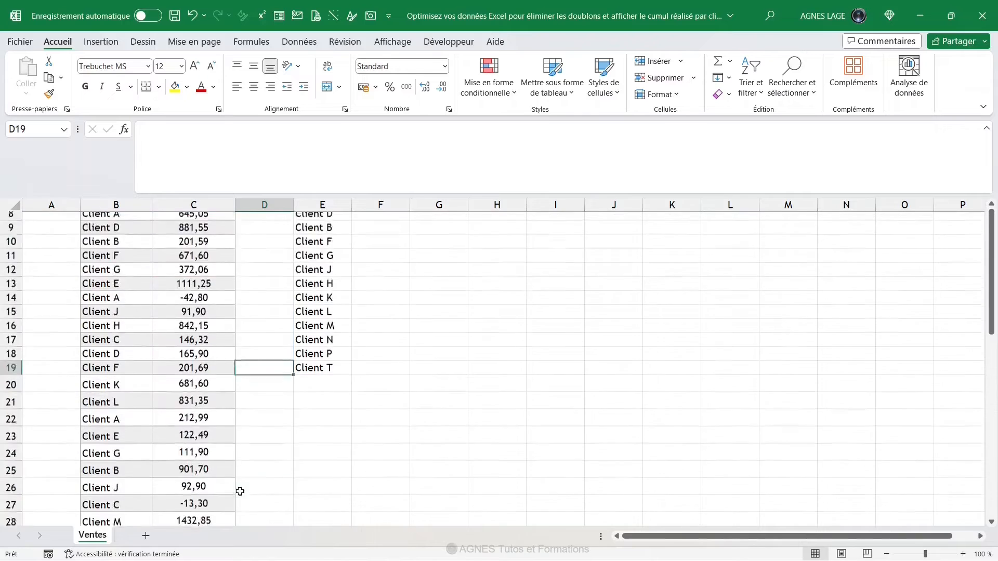
scroll(240, 492, up, 3)
scroll(241, 491, up, 3)
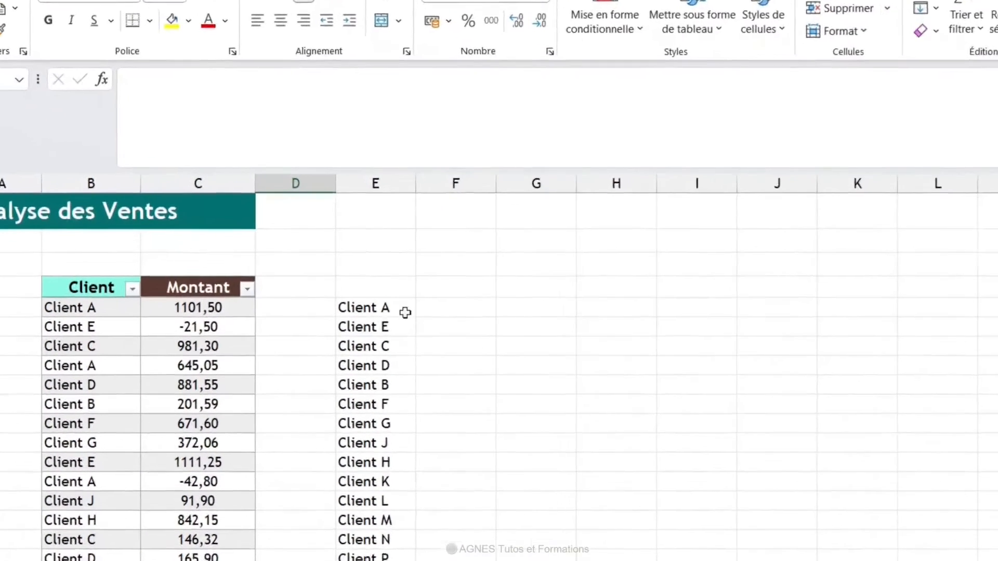
Enter the formula =SOMME.SI(Tableau2[Client];E5;Tableau2[Montant]) in cell F5 to total the first listed client's sales.
click(486, 319)
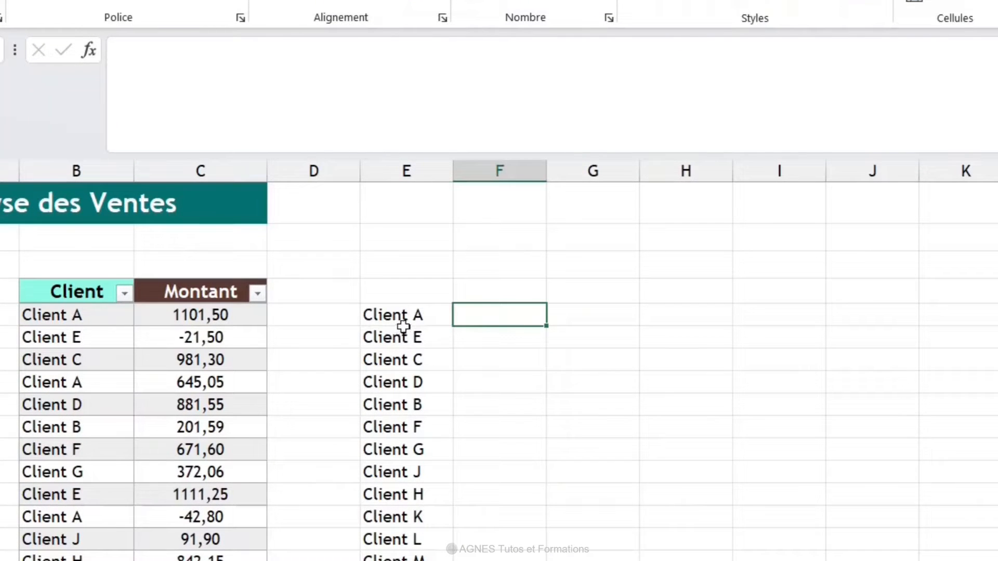
click(237, 85)
text(=)
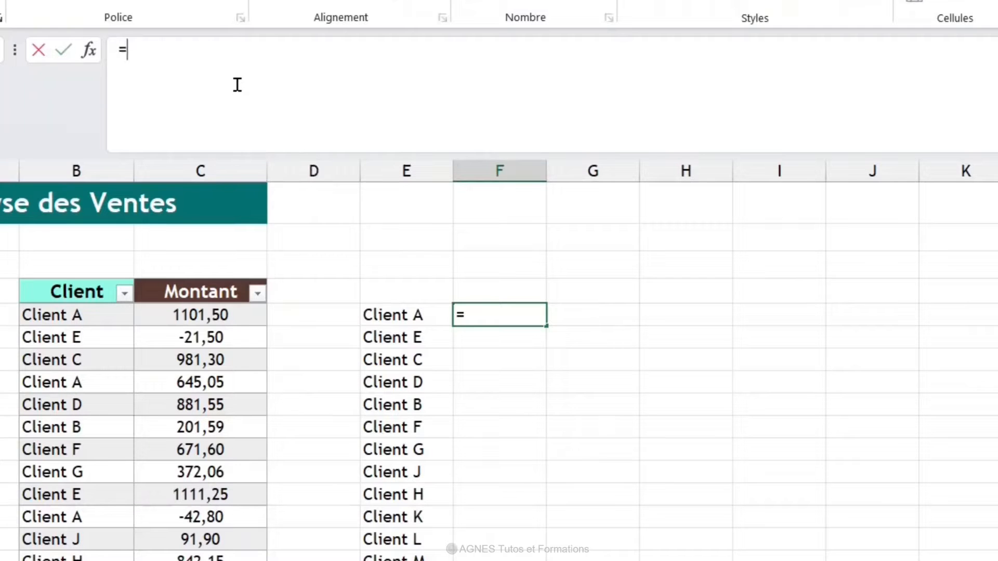
text(SOMME)
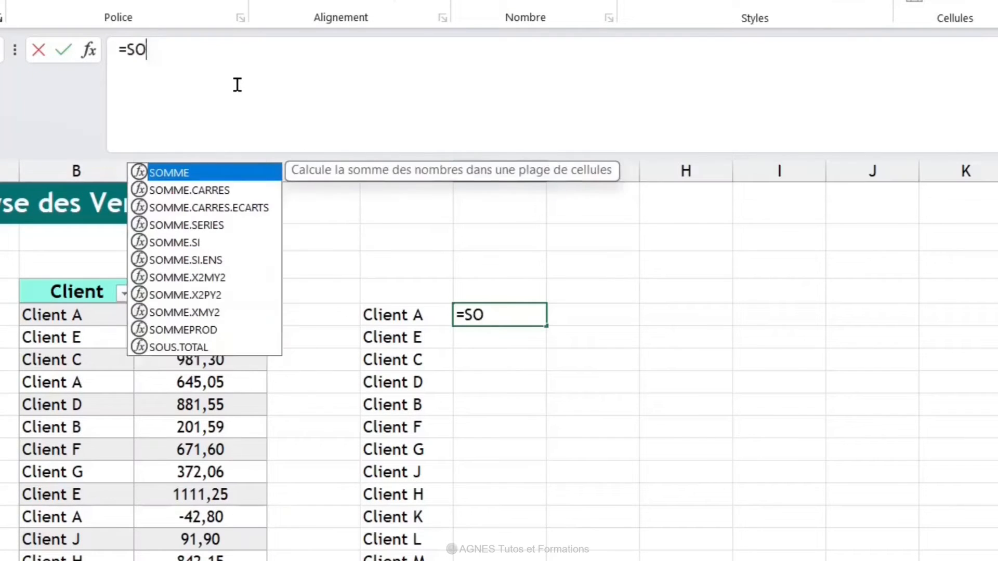
double_click(168, 244)
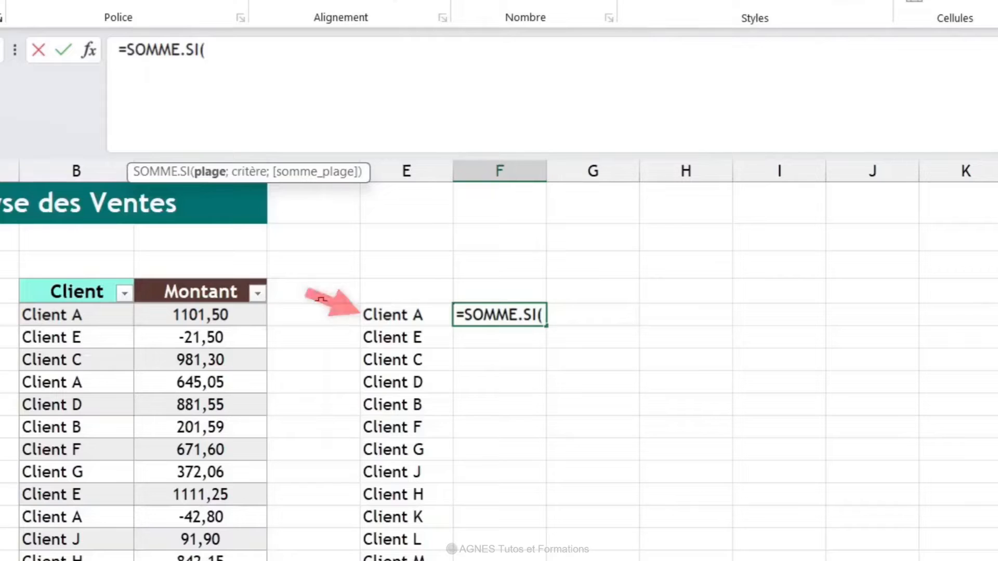
click(103, 281)
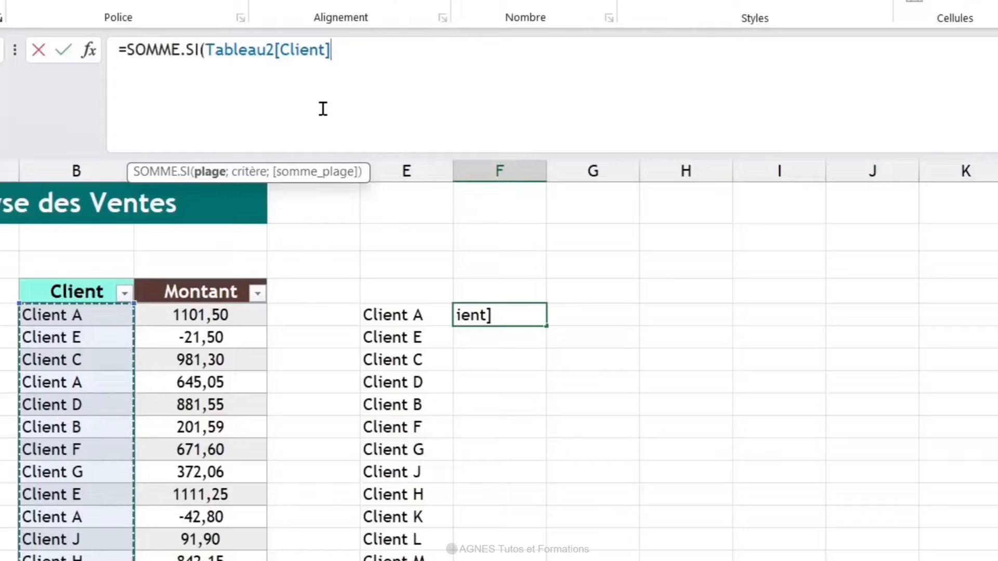
text(;)
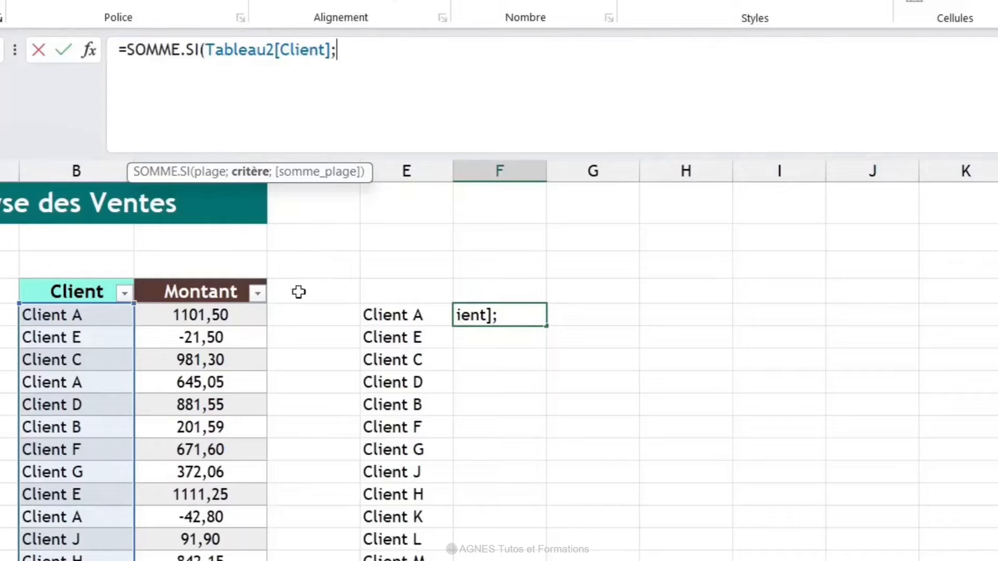
click(392, 316)
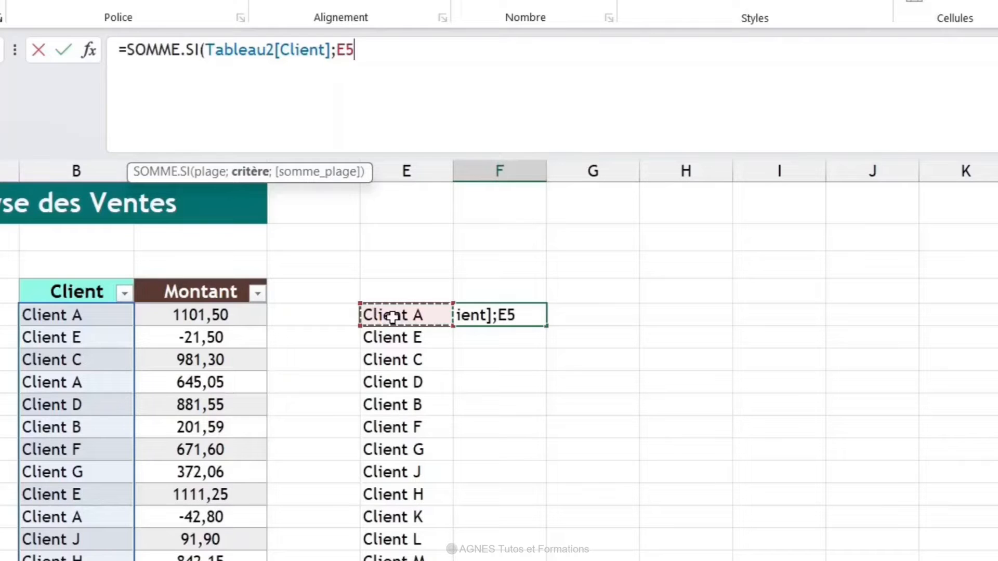
text(;)
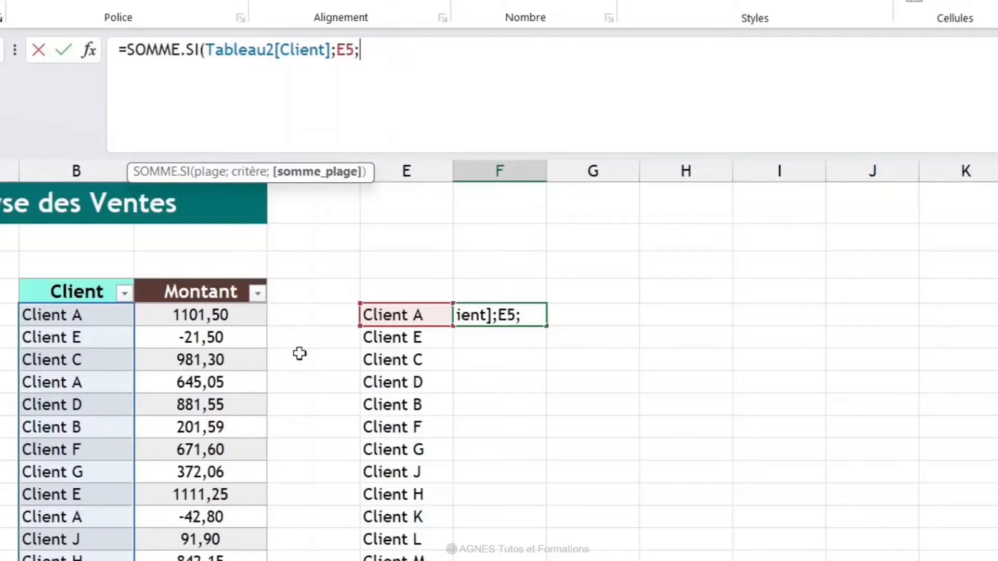
click(224, 276)
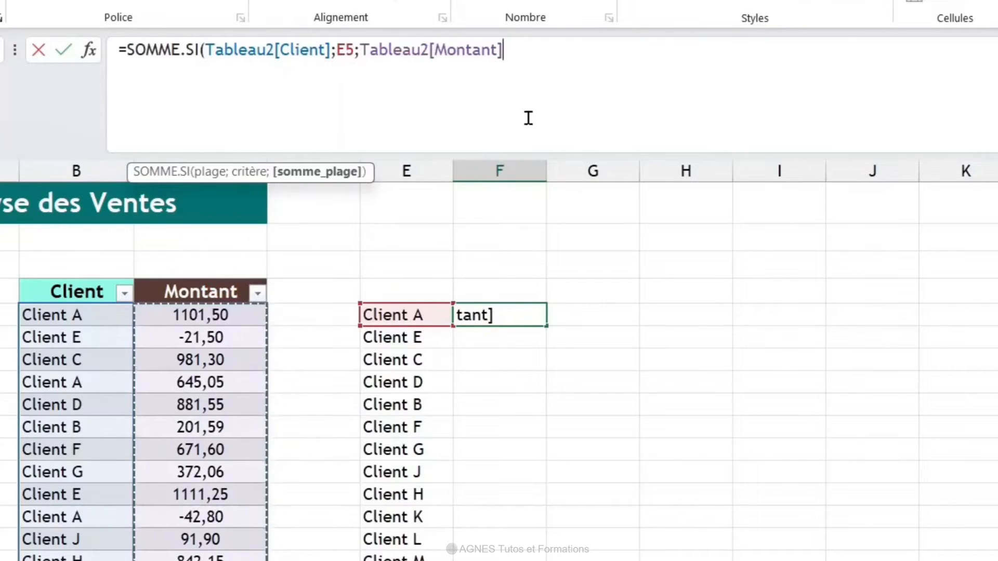
text())
key(ctrl+Return)
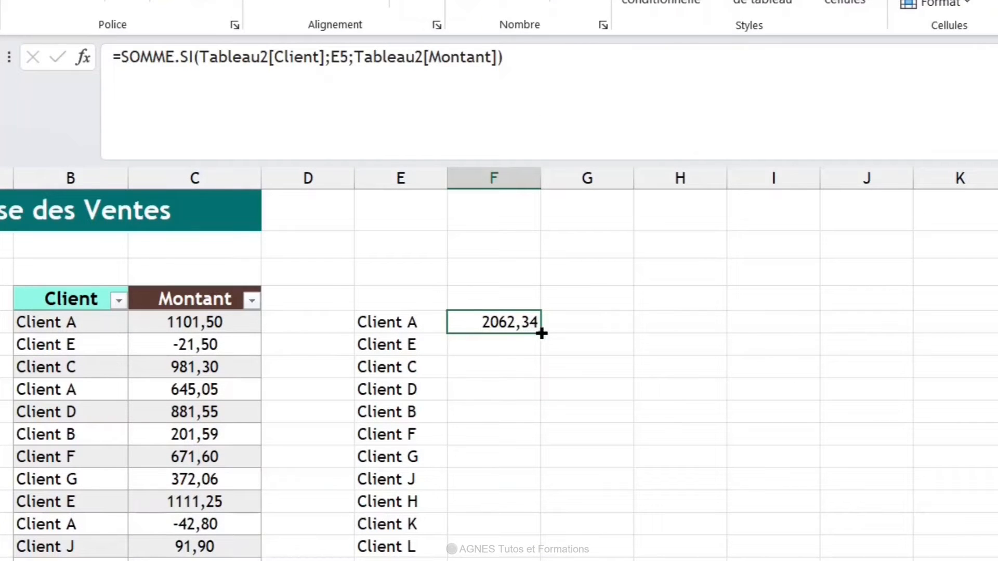
Fill the SOMME.SI formula from F5 down to F19 and review the formulas in E5 and F5.
click(541, 334)
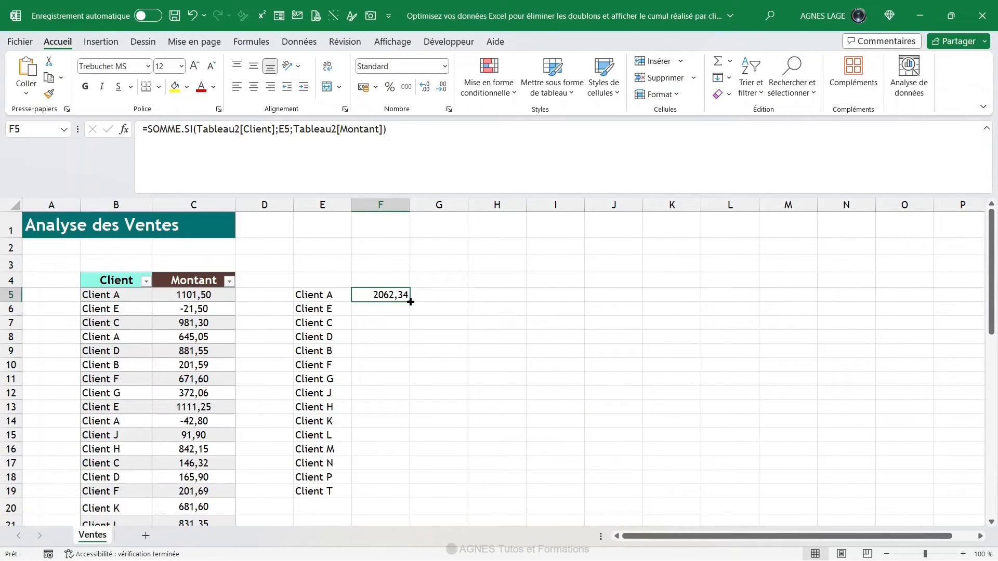
drag(410, 302, 416, 496)
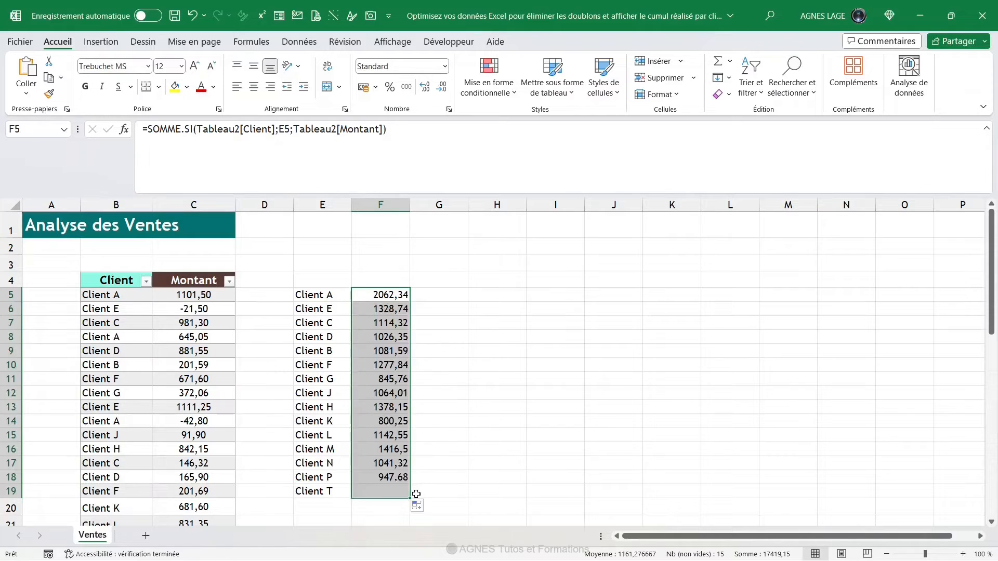
click(397, 491)
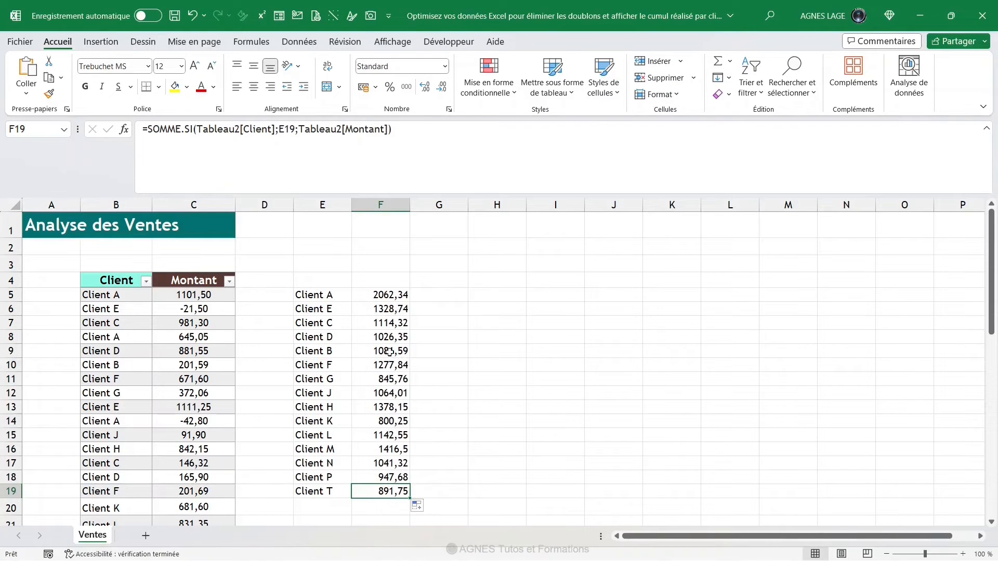
click(321, 294)
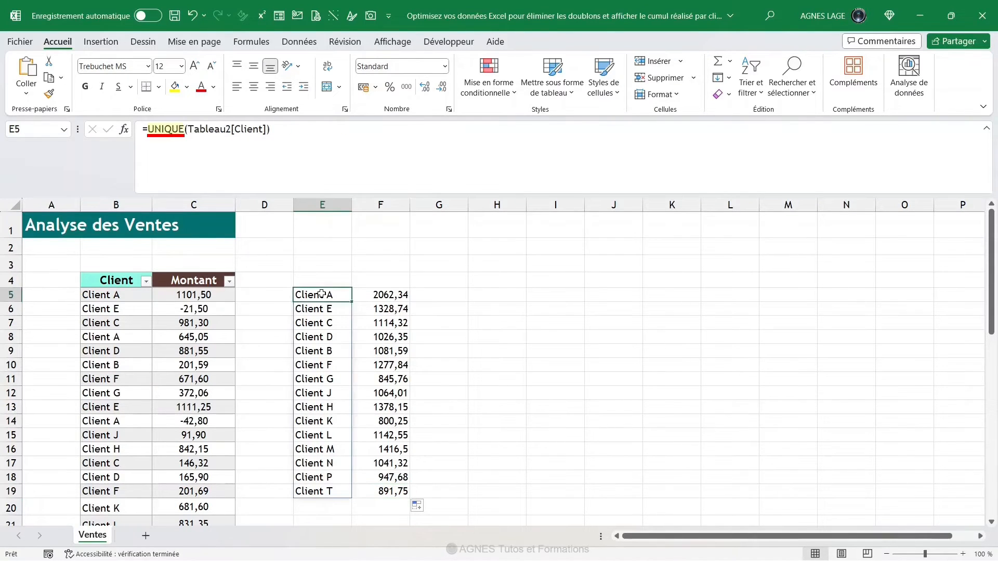
click(384, 295)
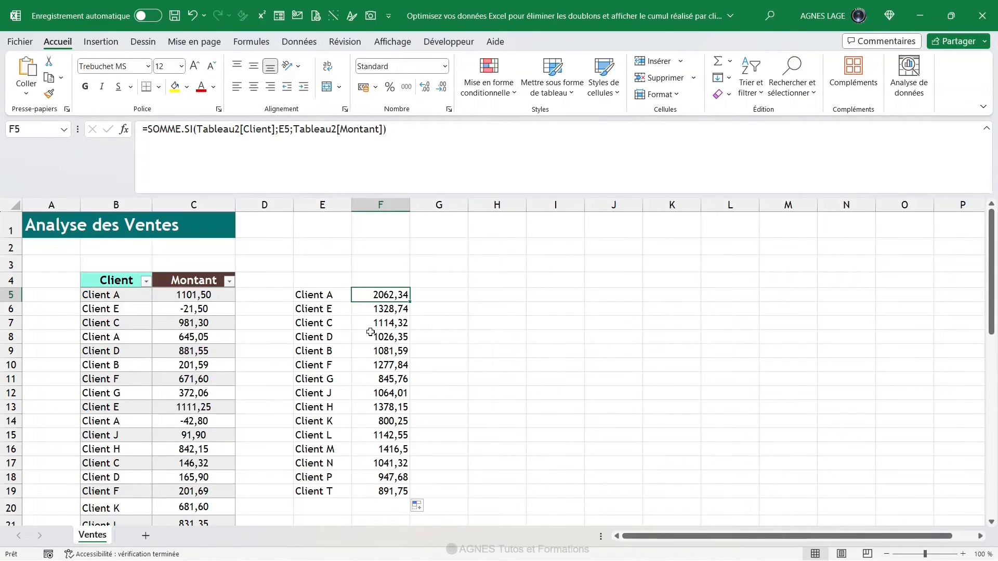
Import the Client/Montant sales table into the Power Query editor as a query from a table or range.
click(175, 336)
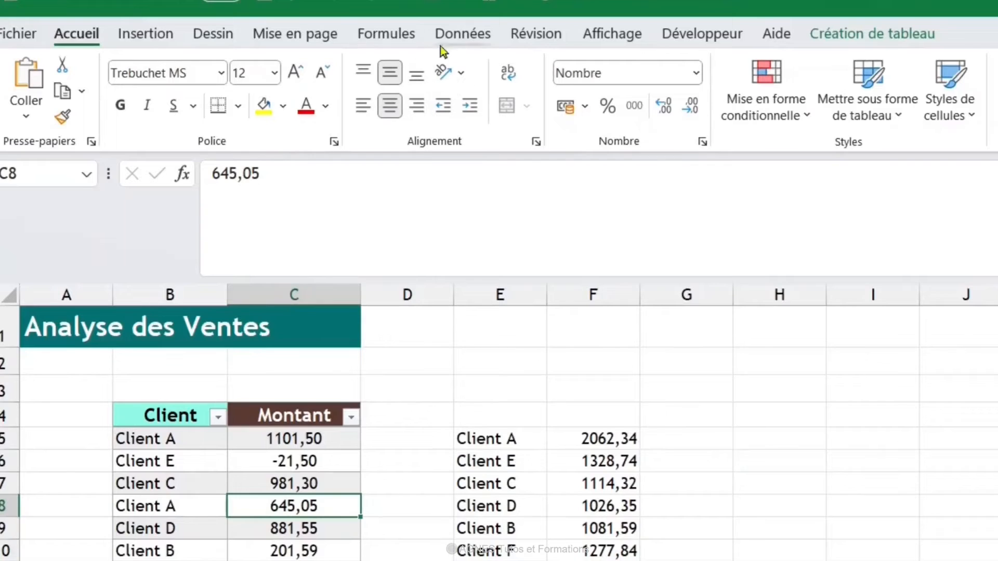
click(462, 36)
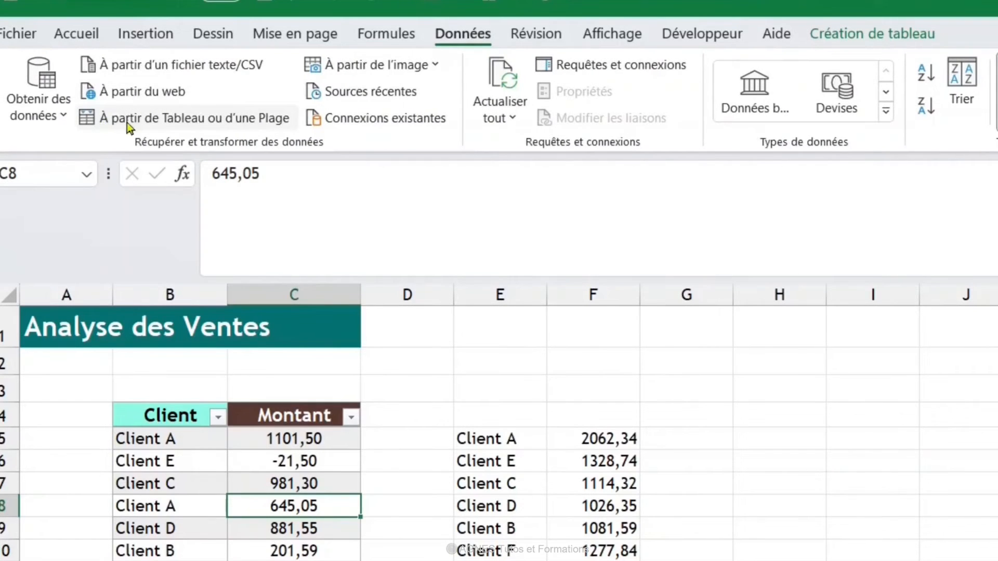
click(94, 120)
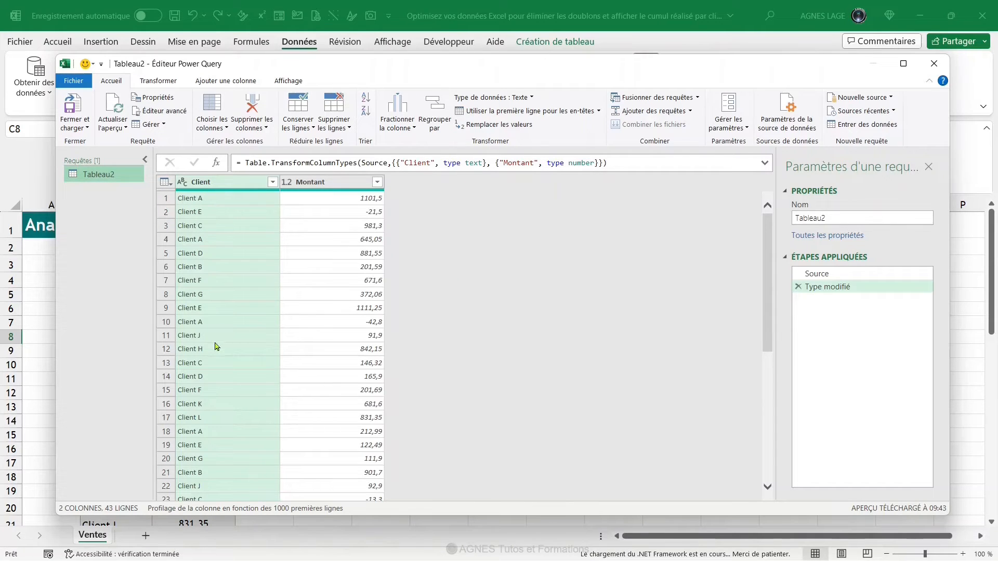
Group the query by Client with a new column "Cumul des ventes" using the Somme operation on Montant.
click(342, 185)
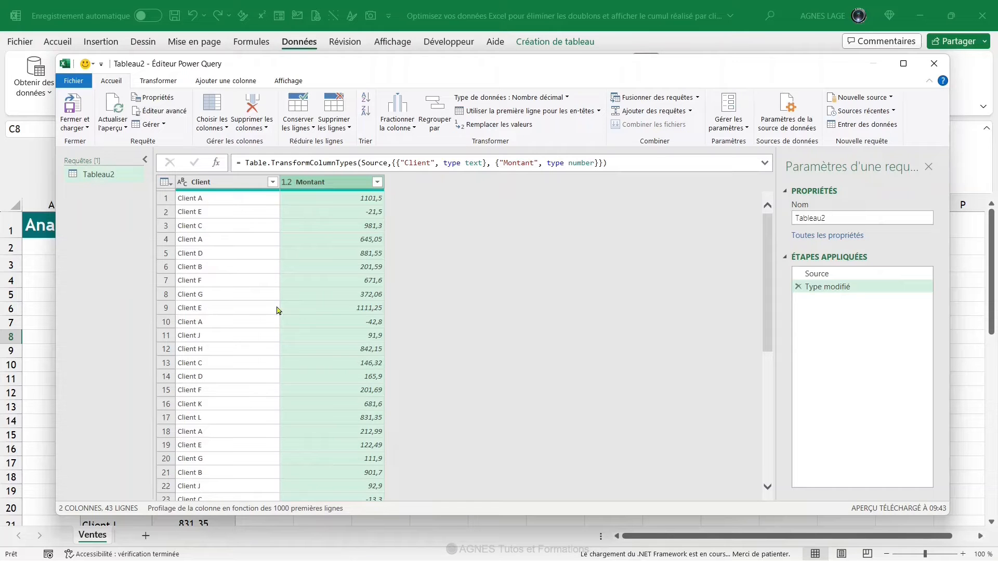
click(231, 183)
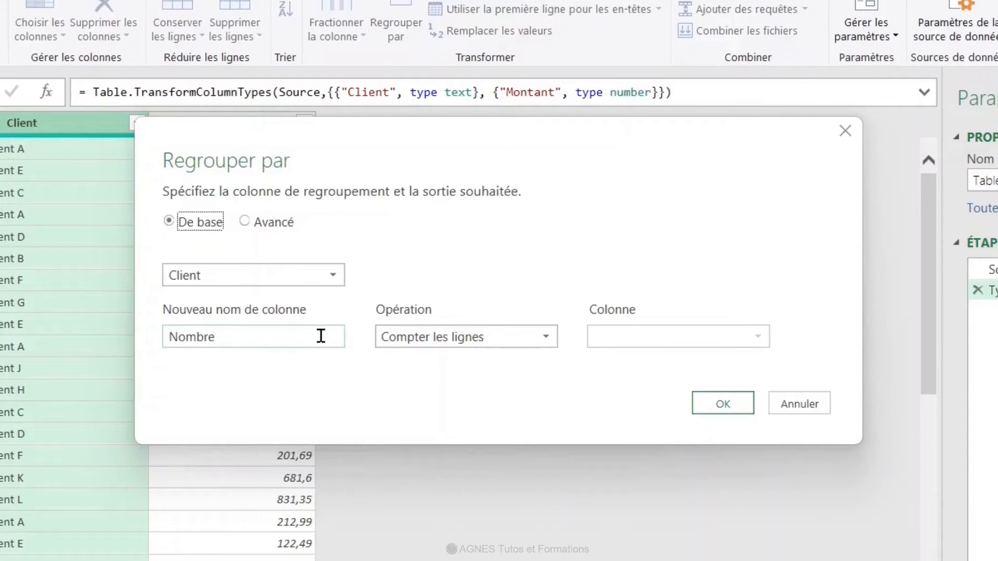
drag(240, 337, 145, 344)
text(Cumul des ventes)
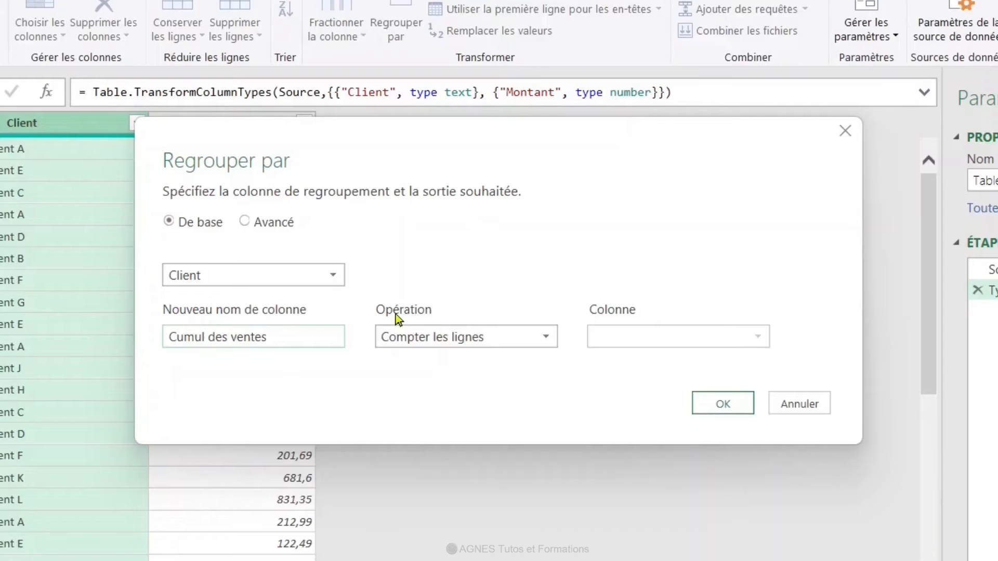
click(550, 339)
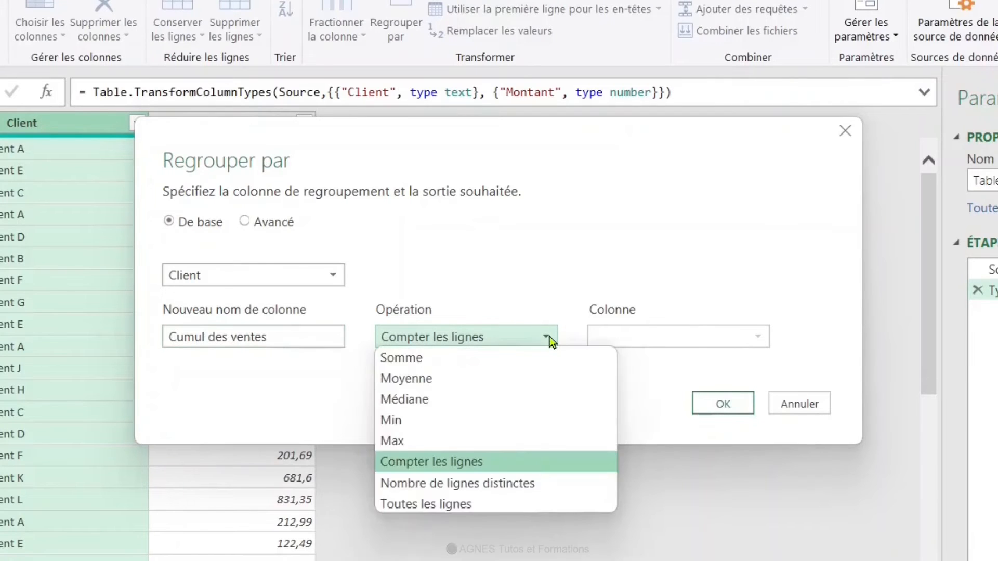
click(406, 359)
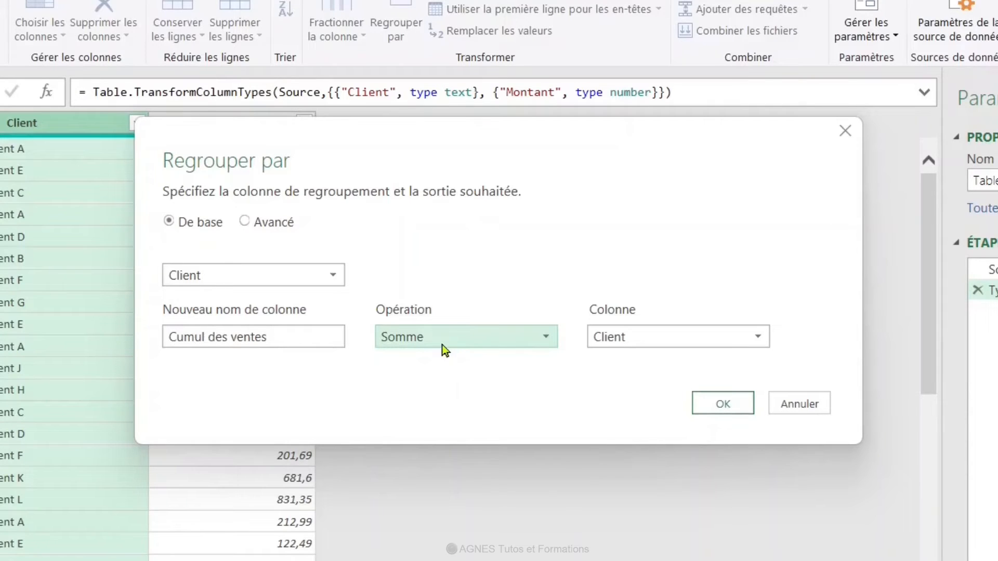
click(703, 345)
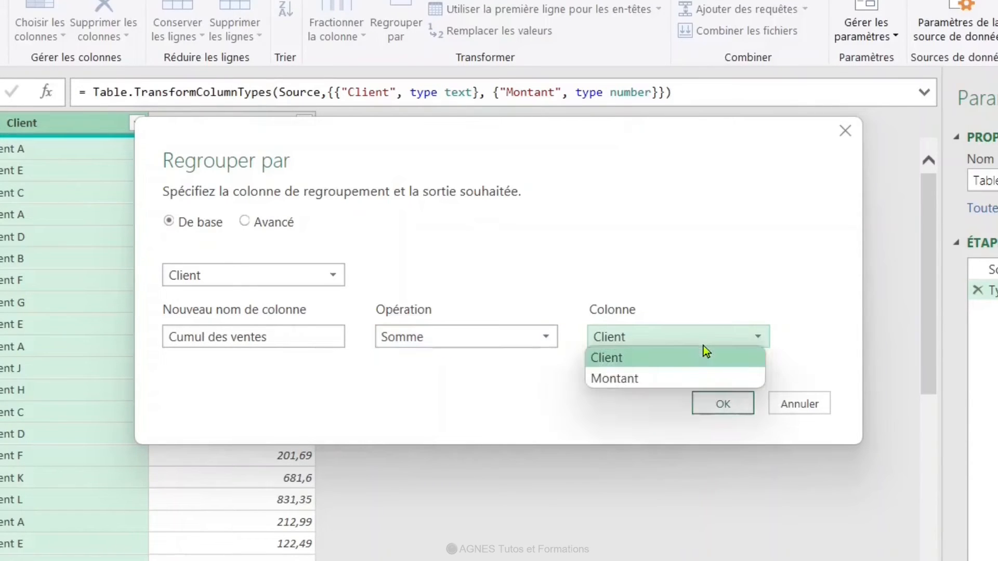
click(635, 385)
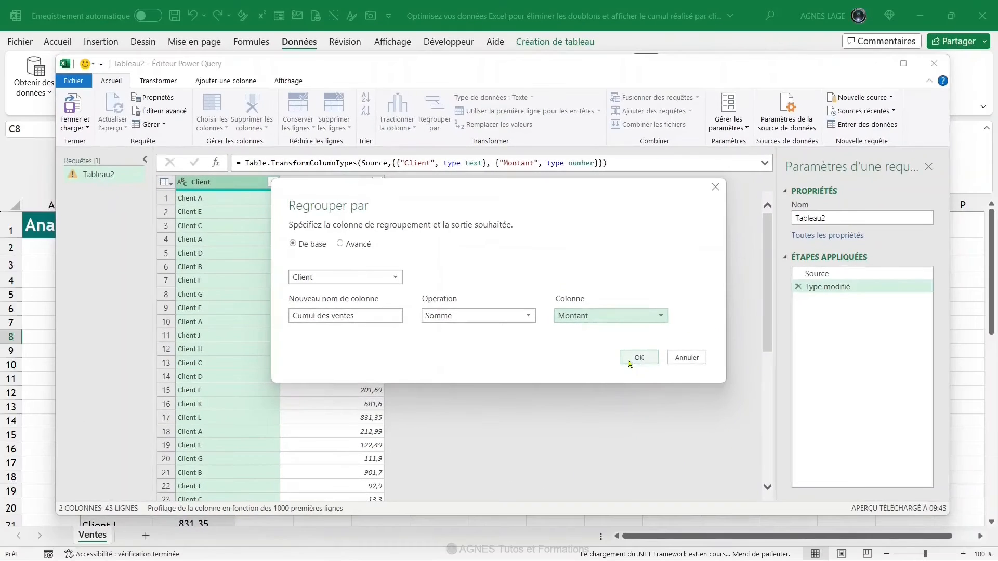
click(629, 363)
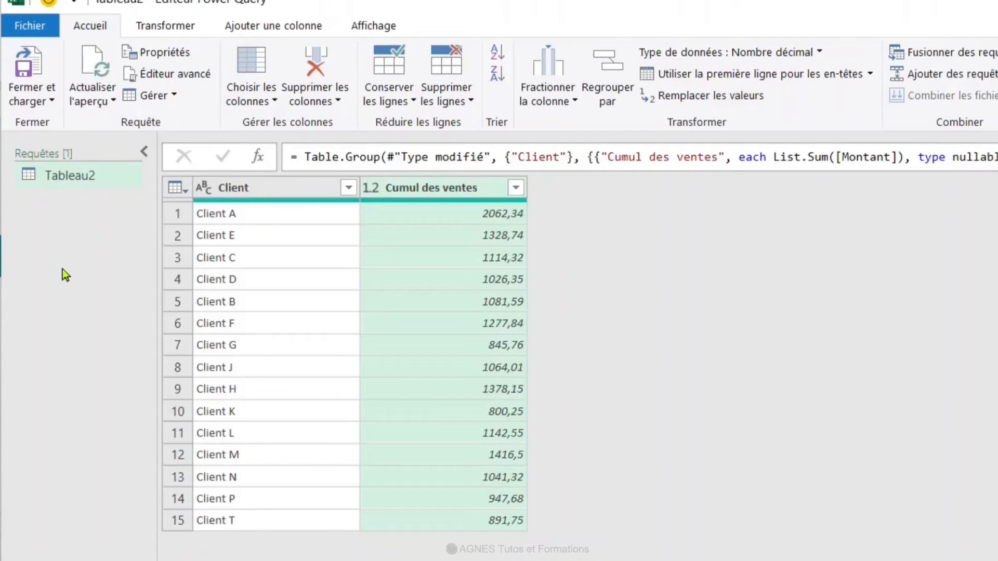
Close the query editor and load the grouped result as a table into the existing Ventes sheet at cell H4.
click(51, 107)
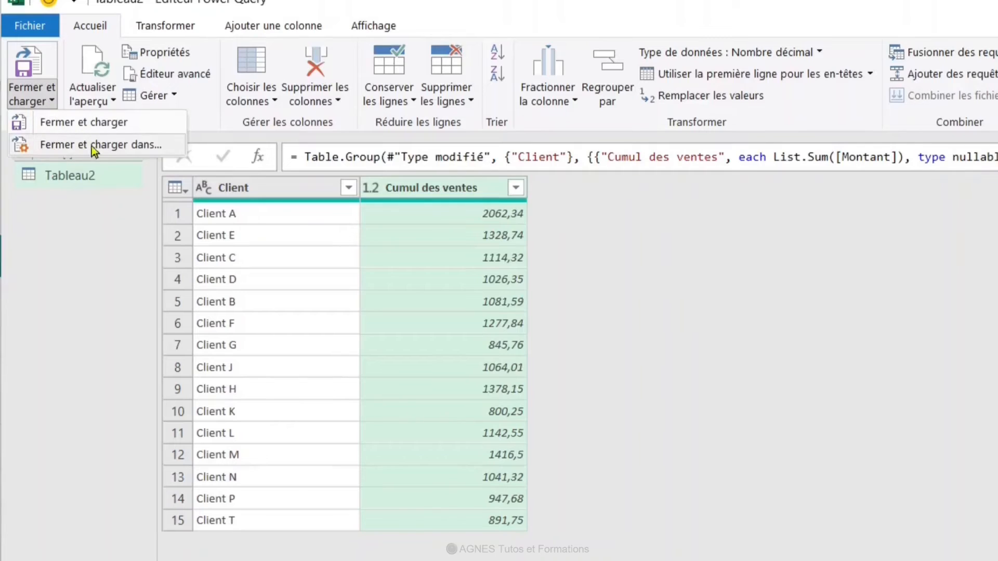
click(103, 145)
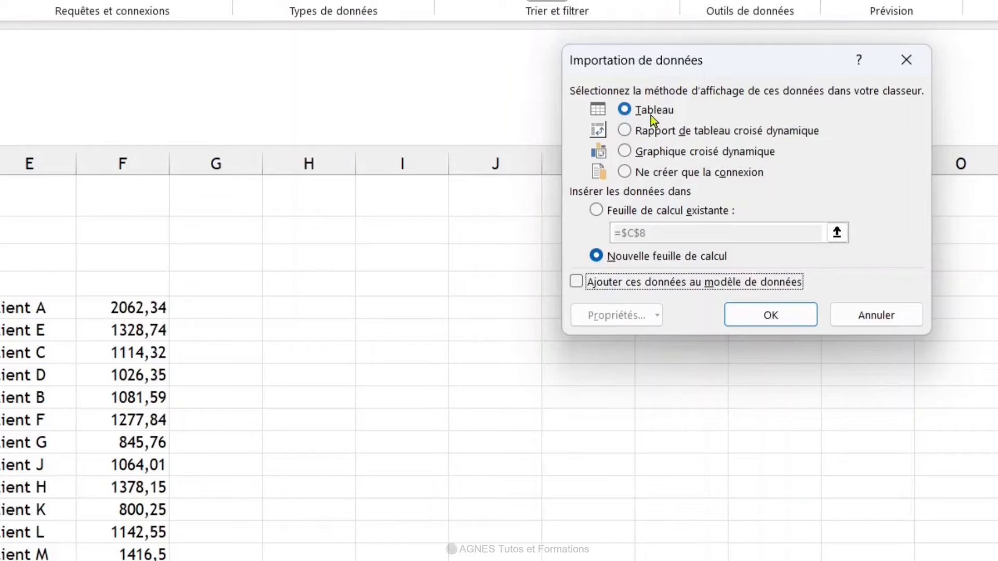
click(596, 210)
drag(764, 63, 774, 100)
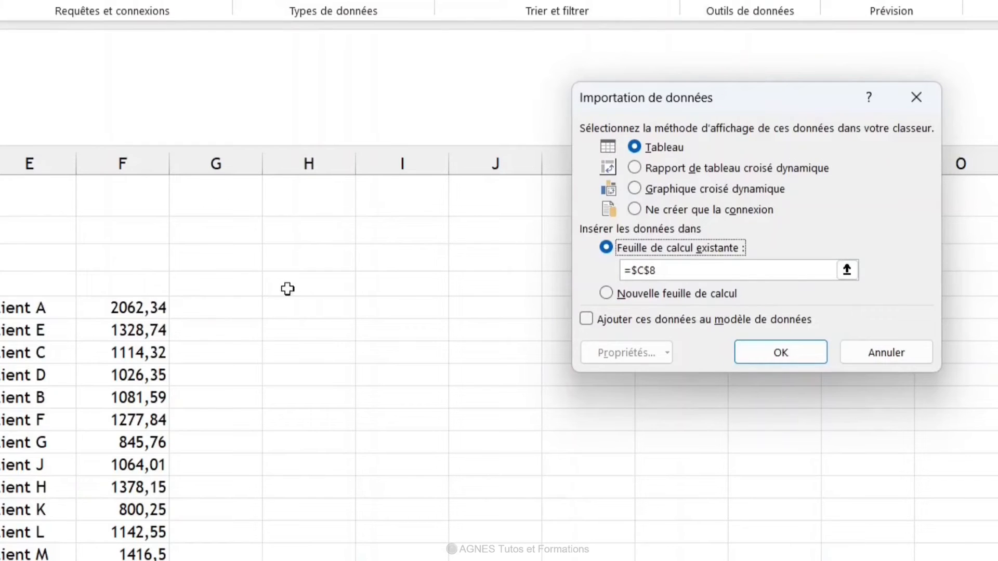
click(306, 288)
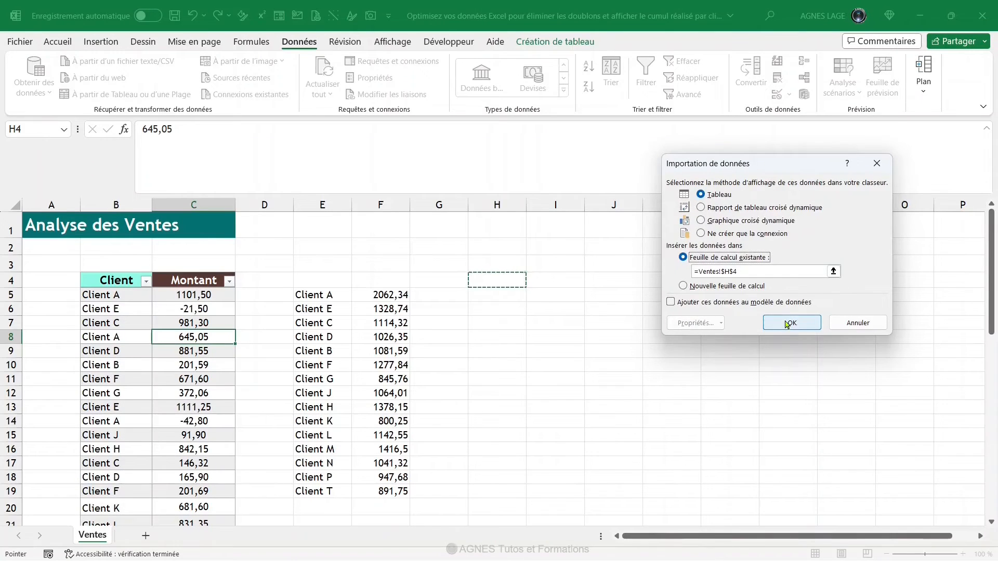
click(788, 323)
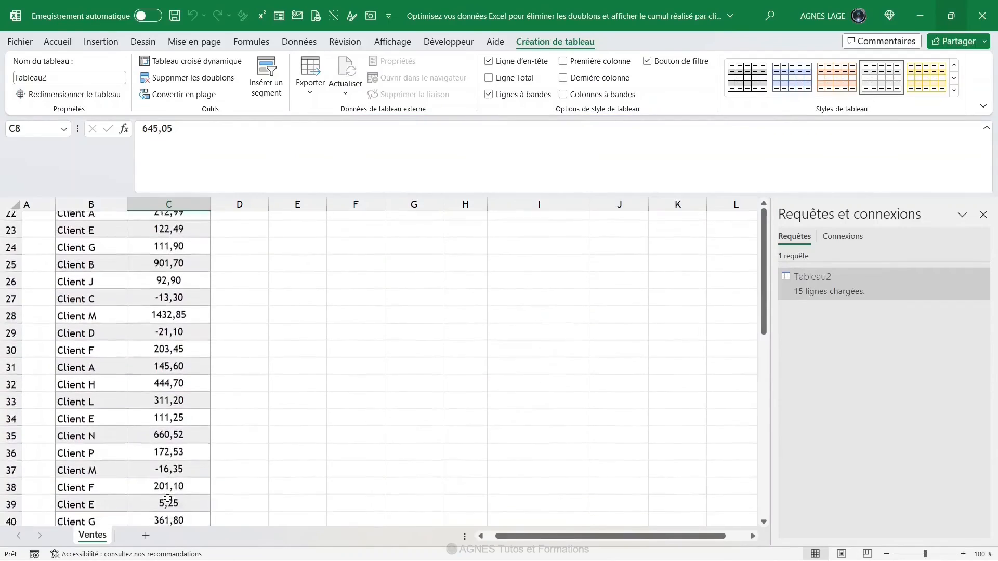
Add a new row at the end of the sales table with Client R in B48 and the amount 670,30 in C48.
scroll(168, 500, down, 4)
click(121, 488)
text(Client R)
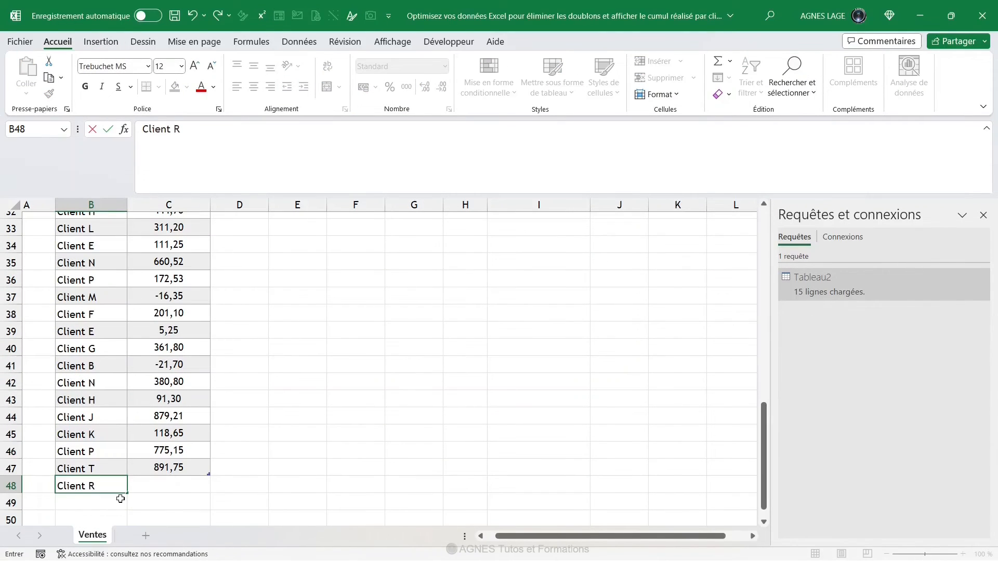
key(Tab)
text(670)
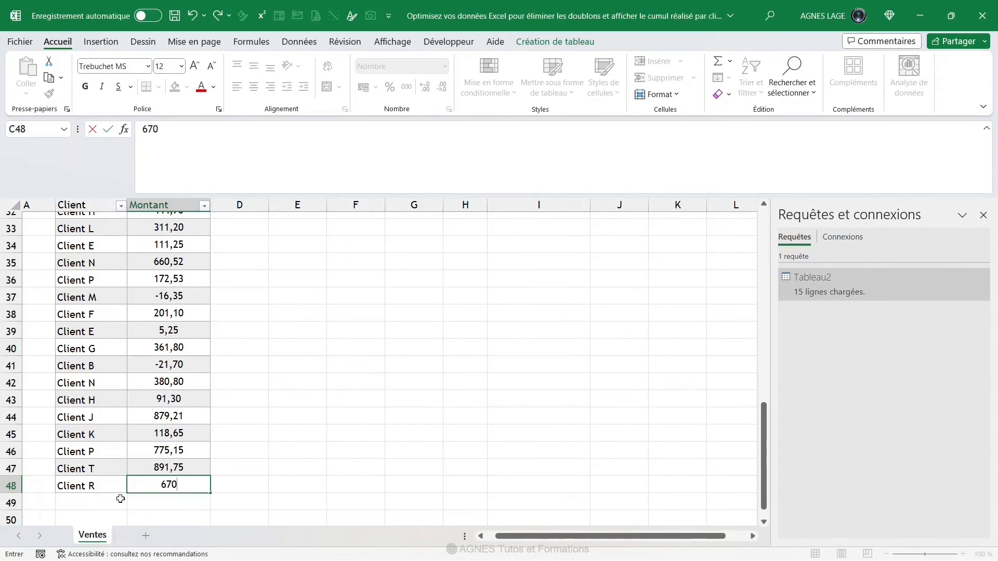
text(,30)
key(Return)
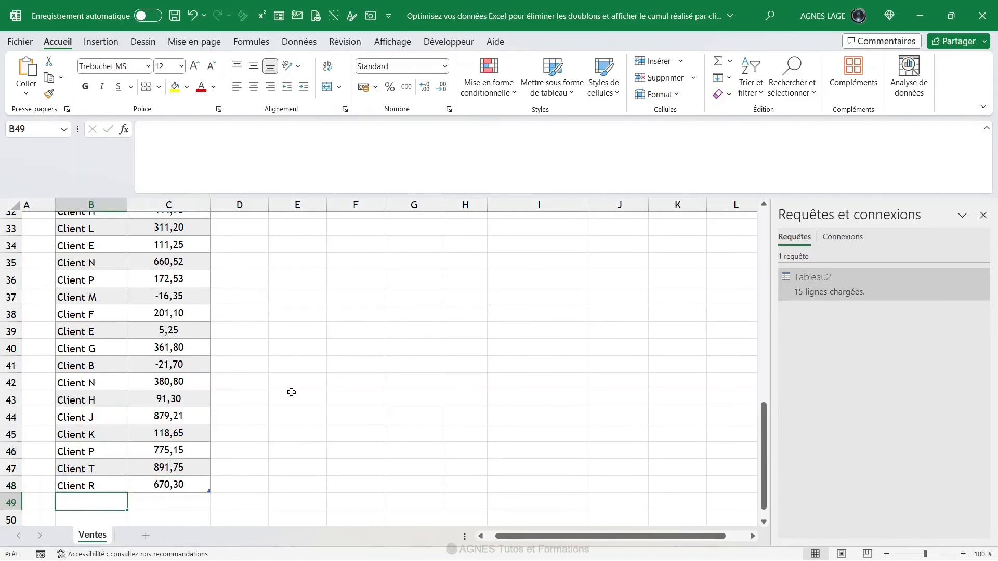
Extend the SOMME.SI formula from F19 down to F20 to total the sales of Client R.
scroll(291, 393, up, 4)
scroll(291, 393, up, 7)
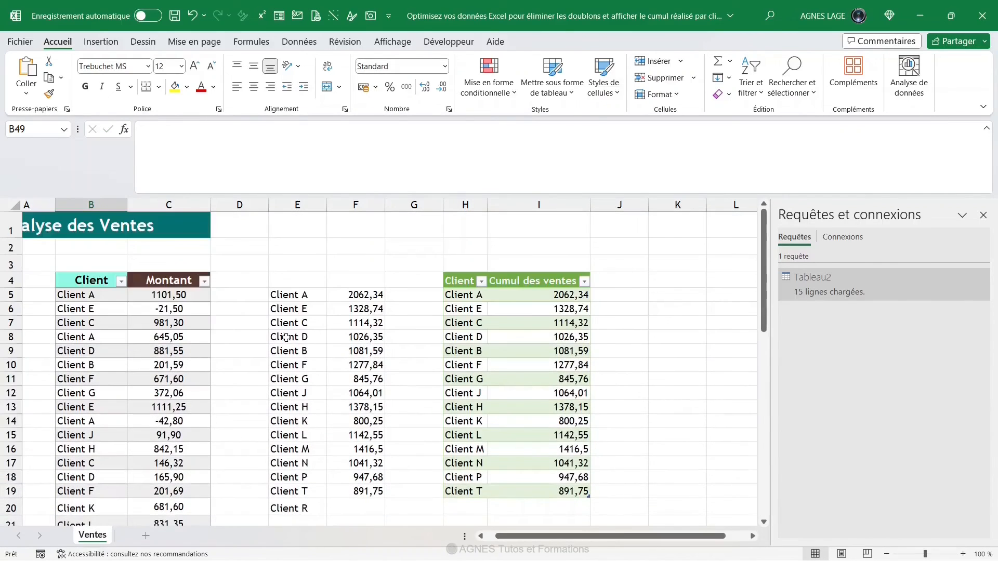
scroll(235, 382, left, 1)
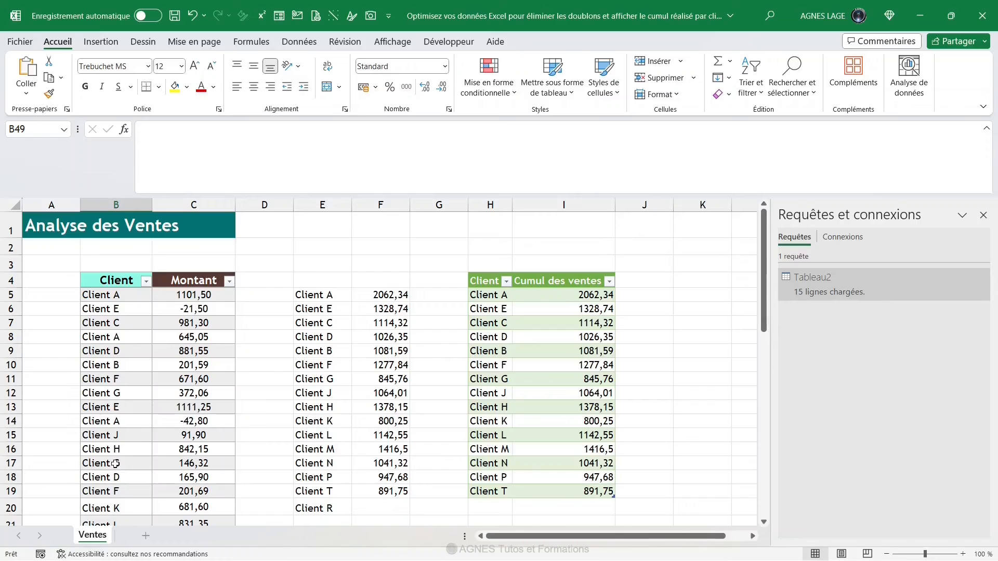
click(393, 491)
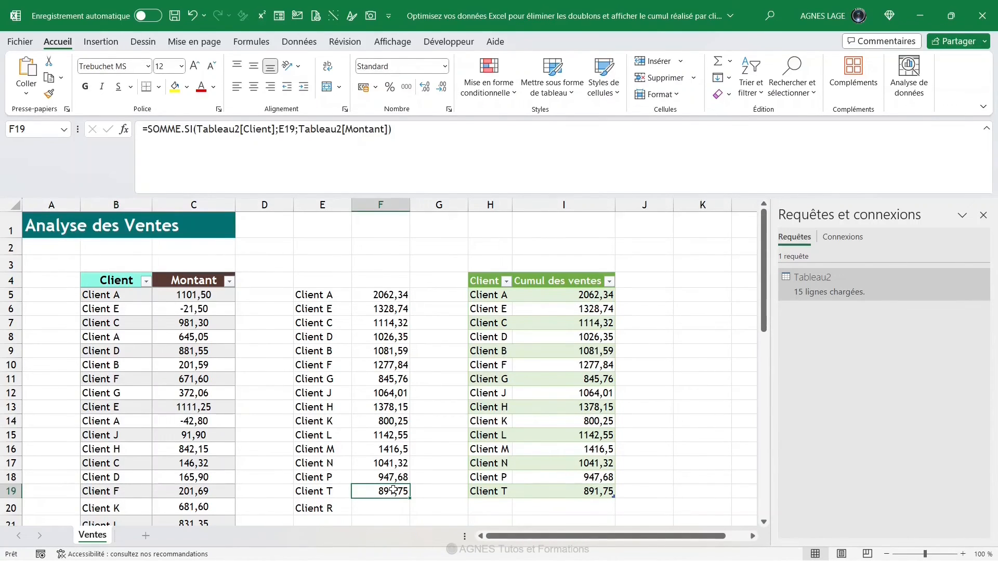
drag(410, 497, 410, 513)
key(Down)
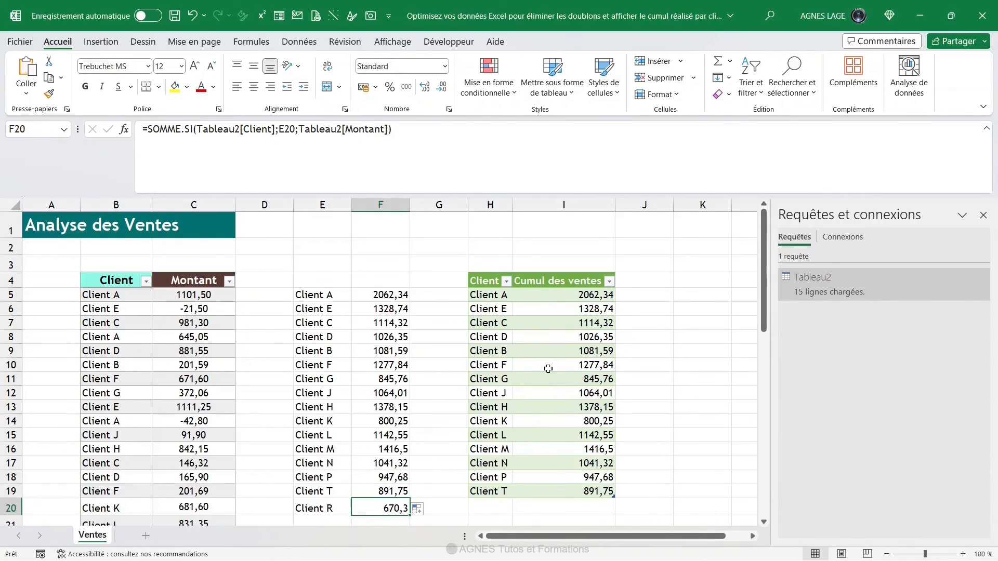
Refresh the grouped "Cumul des ventes" query table to include the new client, and close the queries and connections pane.
click(565, 368)
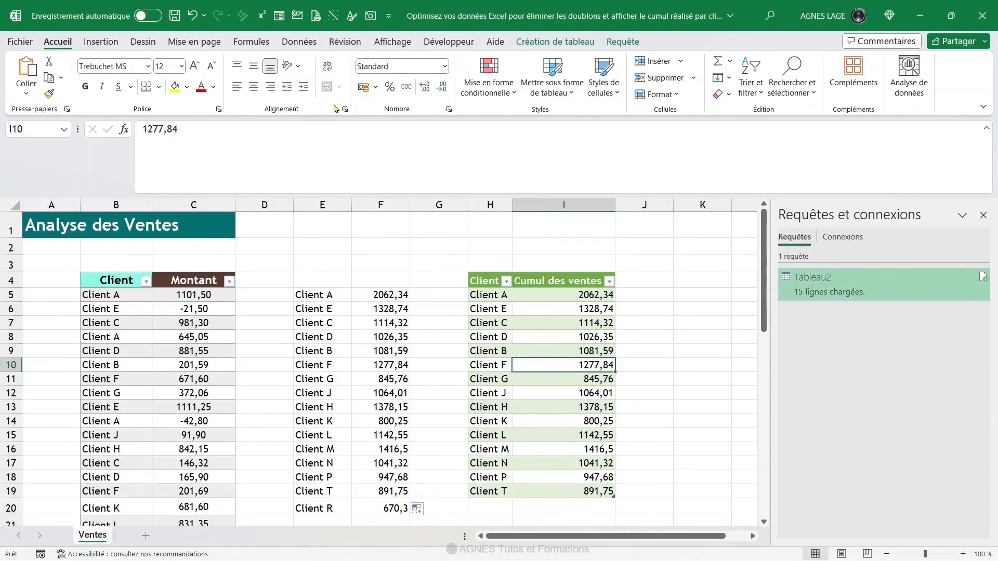
click(299, 42)
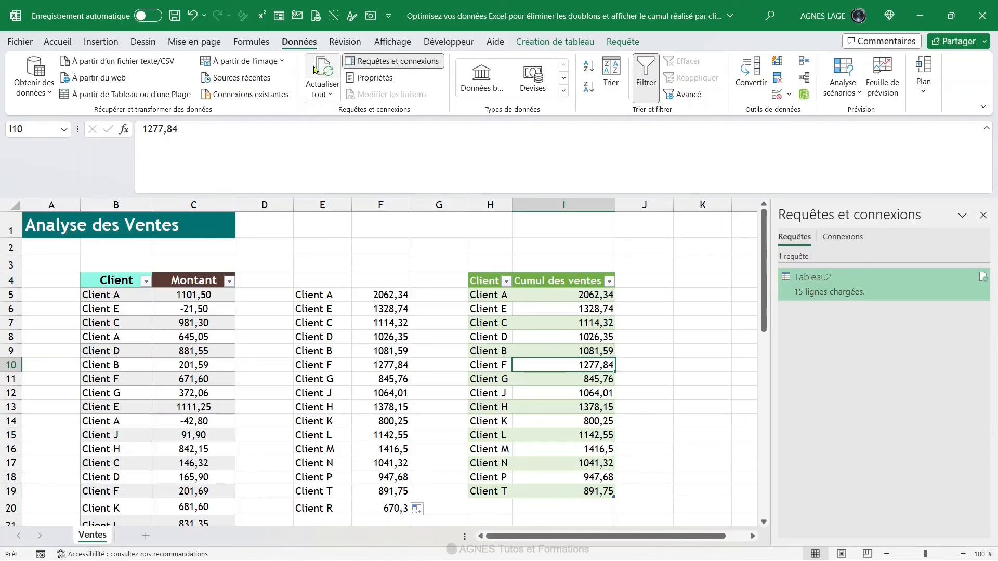
click(315, 69)
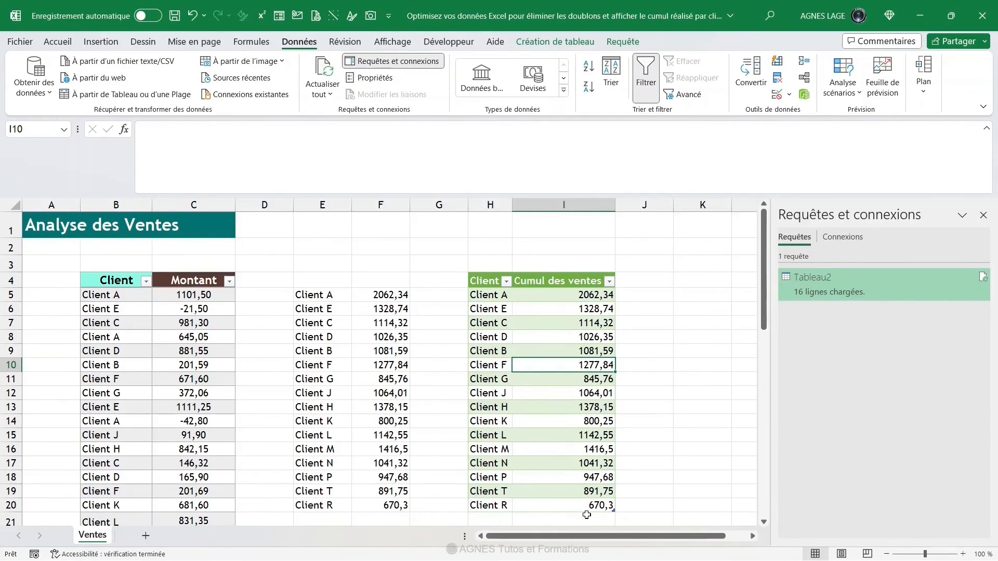
click(983, 215)
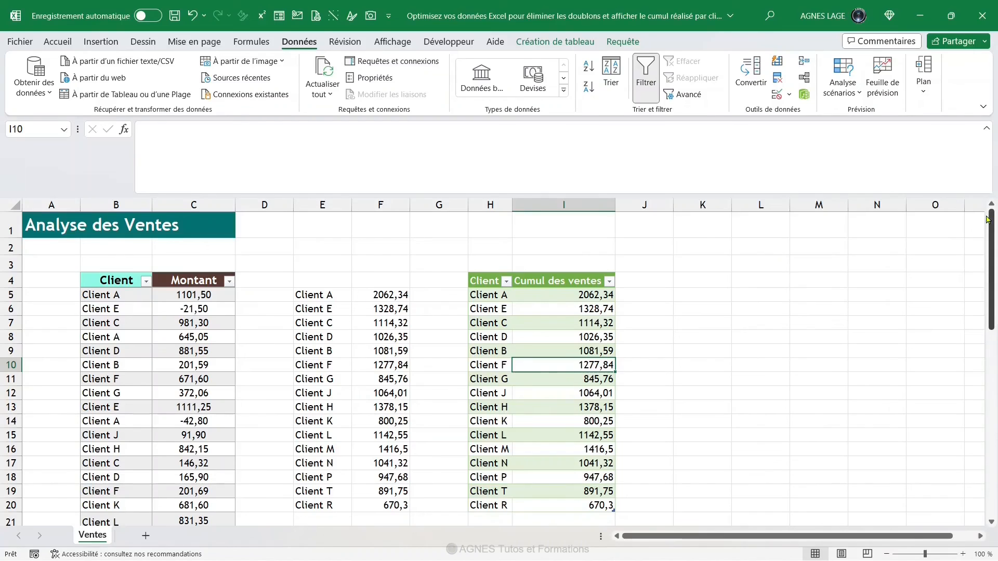